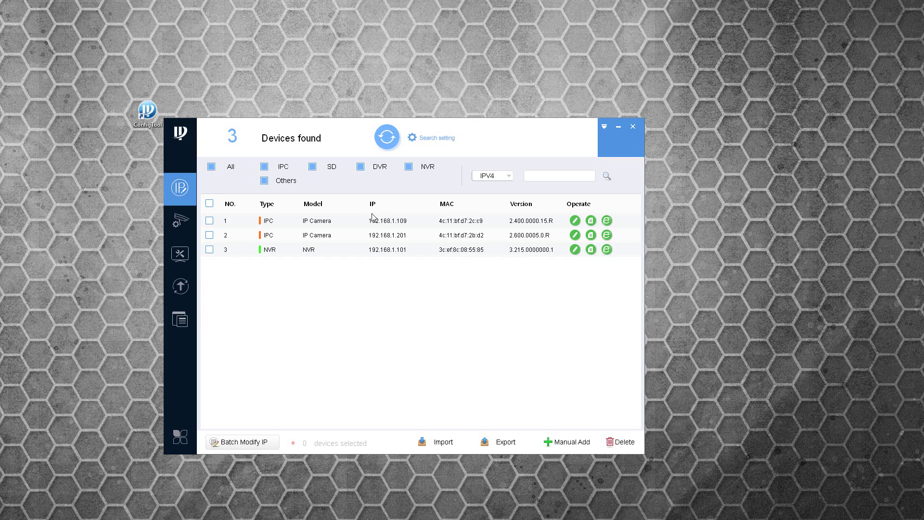
# Switch ConfigTool to its Upgrade page listing the three found devices
pyautogui.click(181, 287)
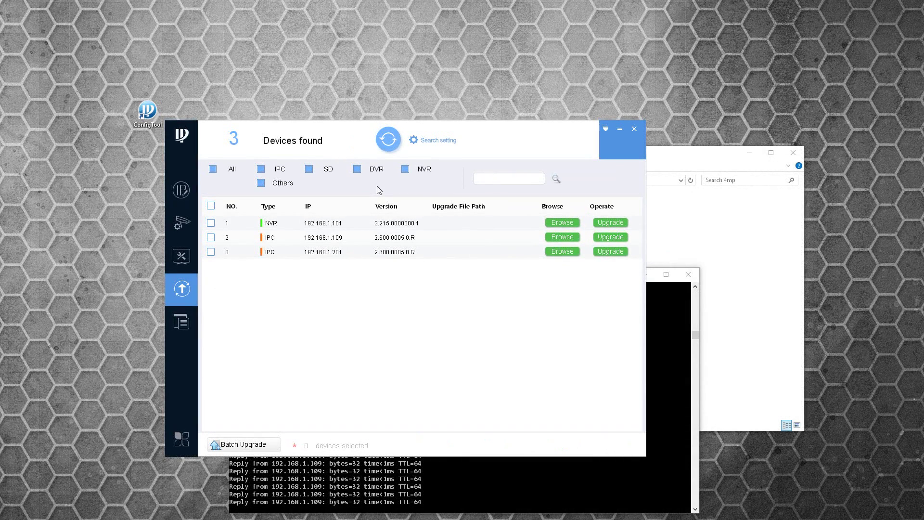
# Enter the new login password in Search setting, re-search devices, then bring up the 4mp firmware folder
pyautogui.click(443, 143)
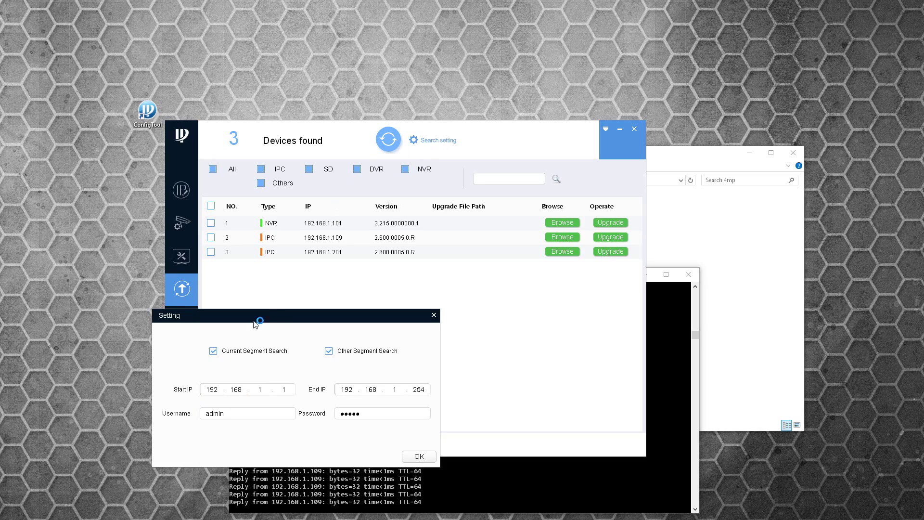
pyautogui.moveTo(262, 320); pyautogui.dragTo(363, 200)
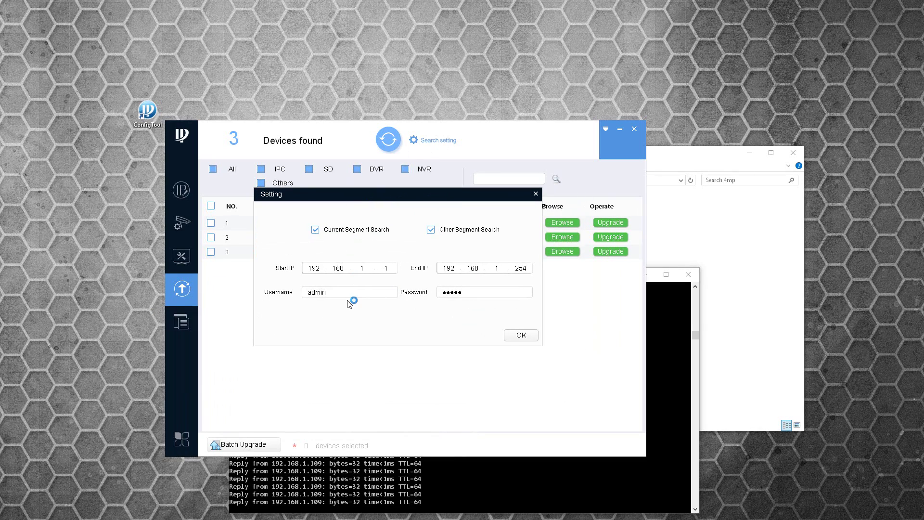
pyautogui.moveTo(328, 293); pyautogui.dragTo(299, 295)
pyautogui.moveTo(465, 291); pyautogui.dragTo(400, 294)
pyautogui.write('a')
pyautogui.click(521, 337)
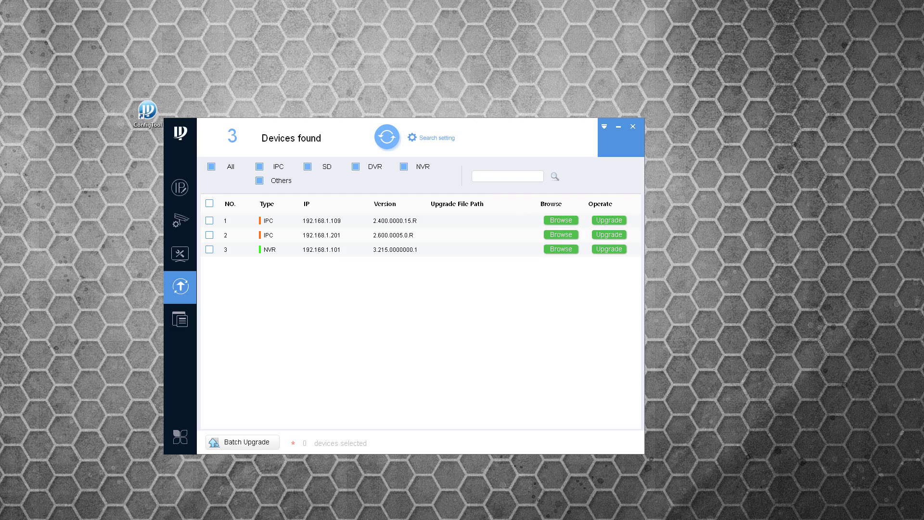
pyautogui.click(355, 517)
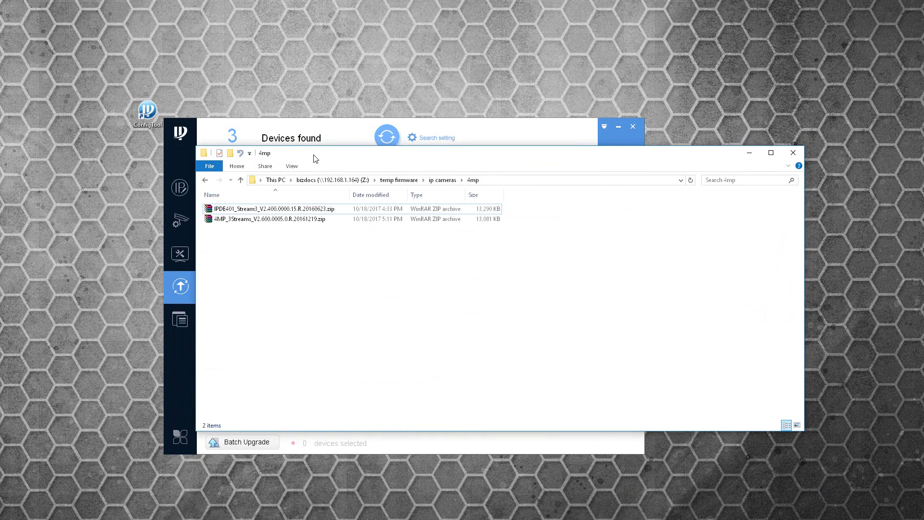
# Extract the firmware .bin from the IPDE401 zip into the 4mp folder
pyautogui.doubleClick(295, 208)
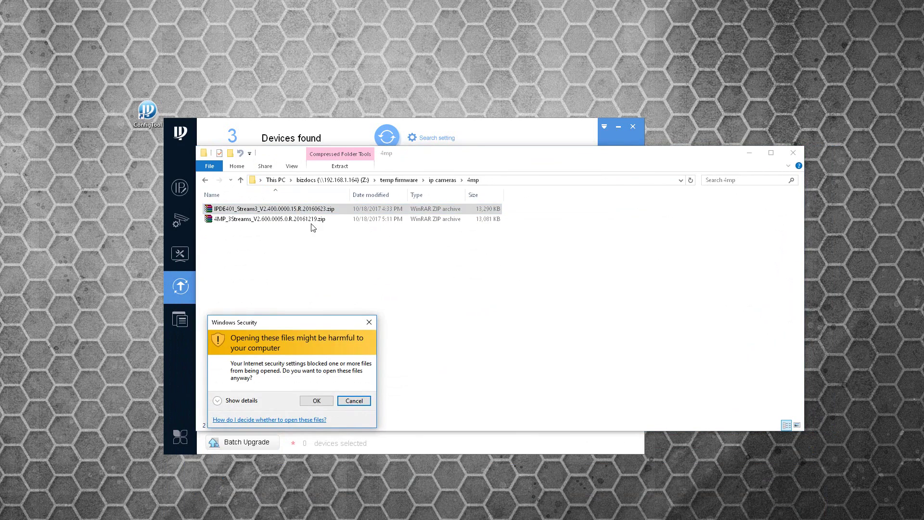
pyautogui.click(318, 401)
pyautogui.hotkey('shift', 'F10')
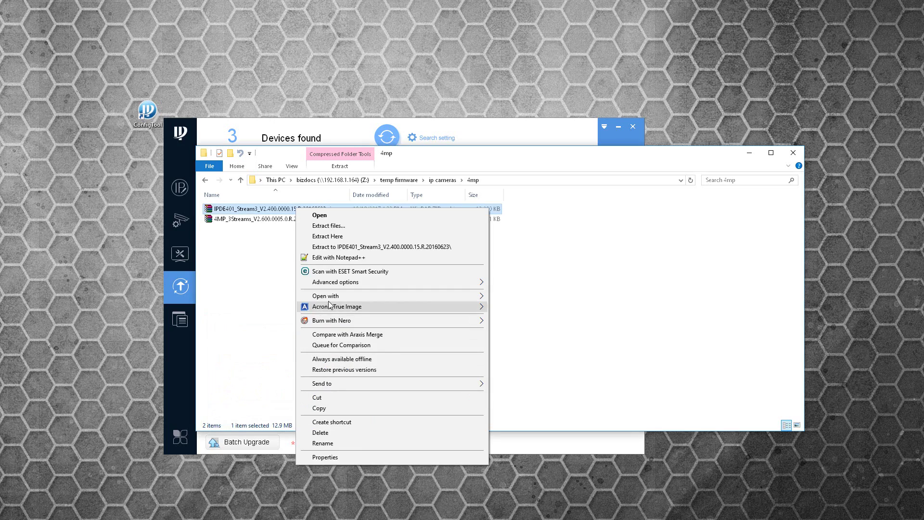
pyautogui.click(327, 236)
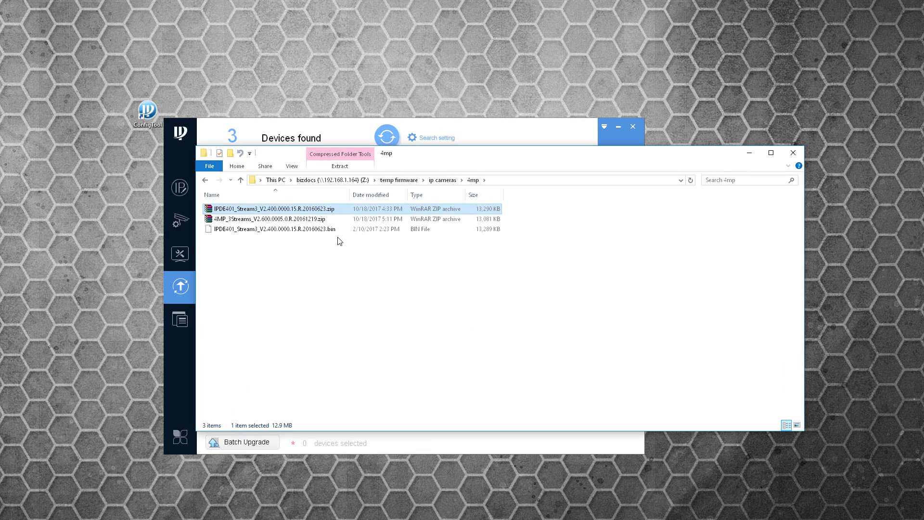
# Copy the 4mp folder's path from the address bar and return to ConfigTool
pyautogui.click(331, 264)
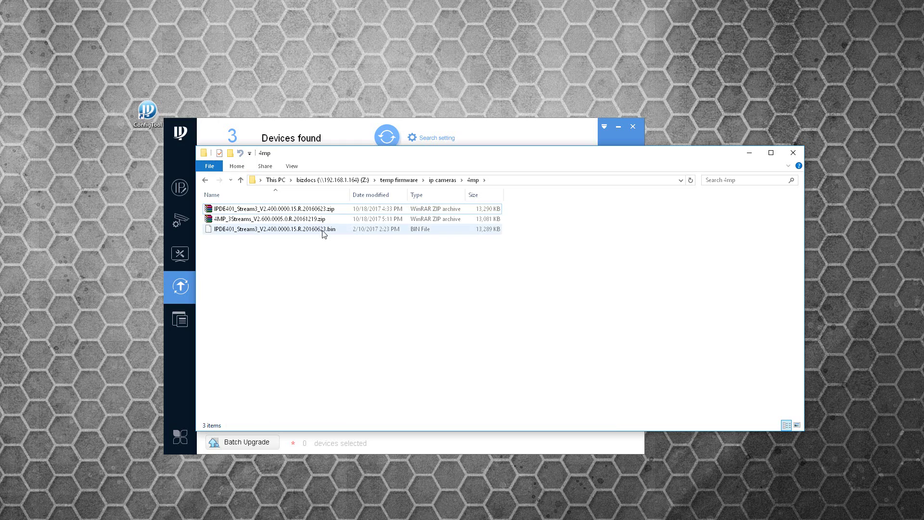
pyautogui.click(489, 181)
pyautogui.press('cmd+c')
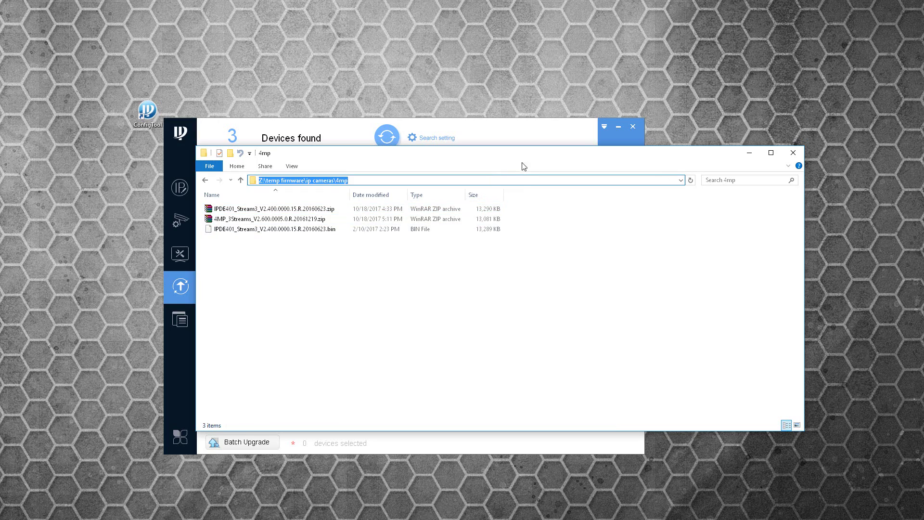
pyautogui.click(533, 139)
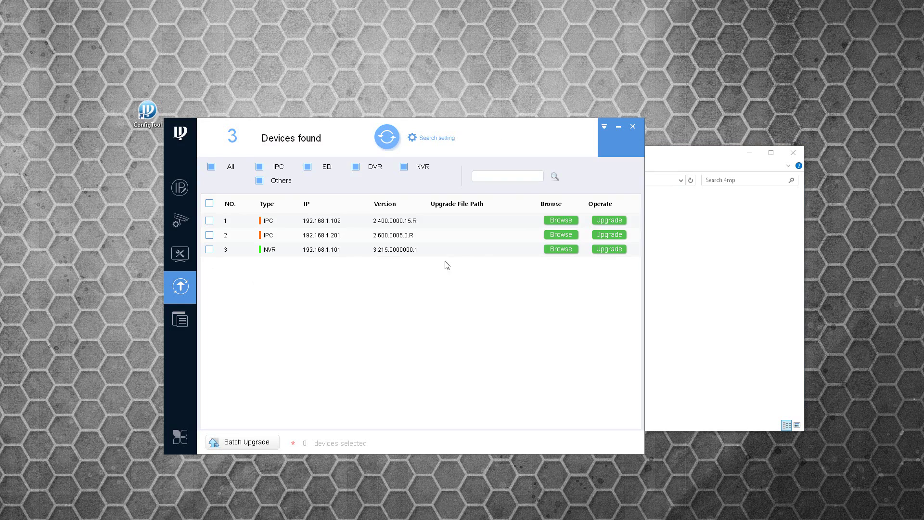
# Browse via the pasted 4mp path and pick IPDE401_Stream3_V2.400.0000.15.R .bin for camera .109
pyautogui.click(559, 220)
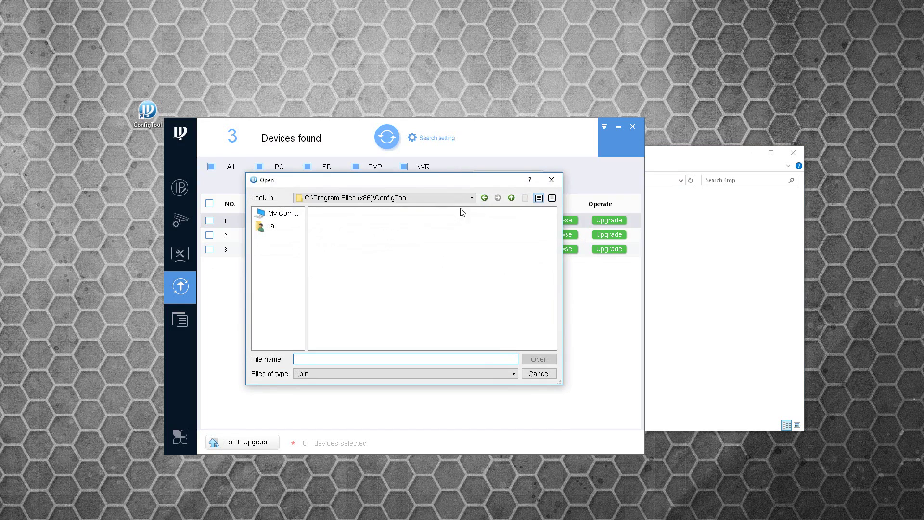
pyautogui.rightClick(376, 359)
pyautogui.click(402, 412)
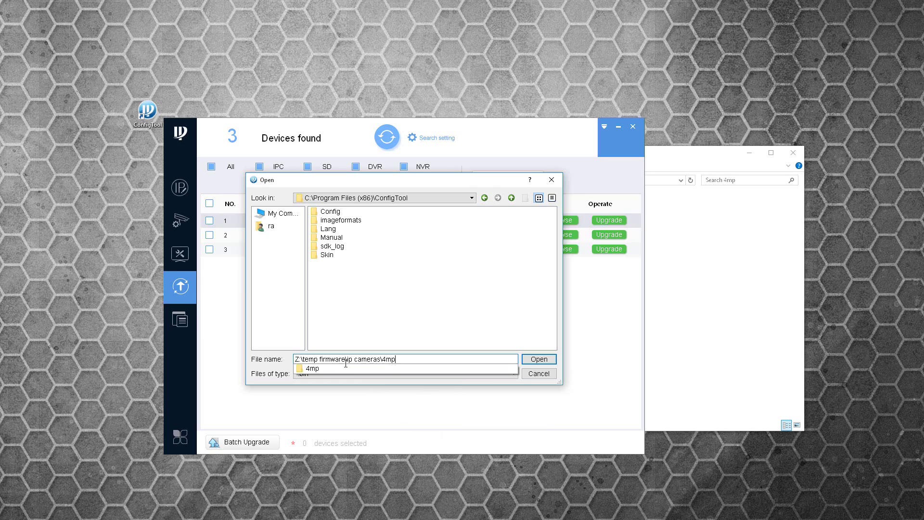
pyautogui.press('Return')
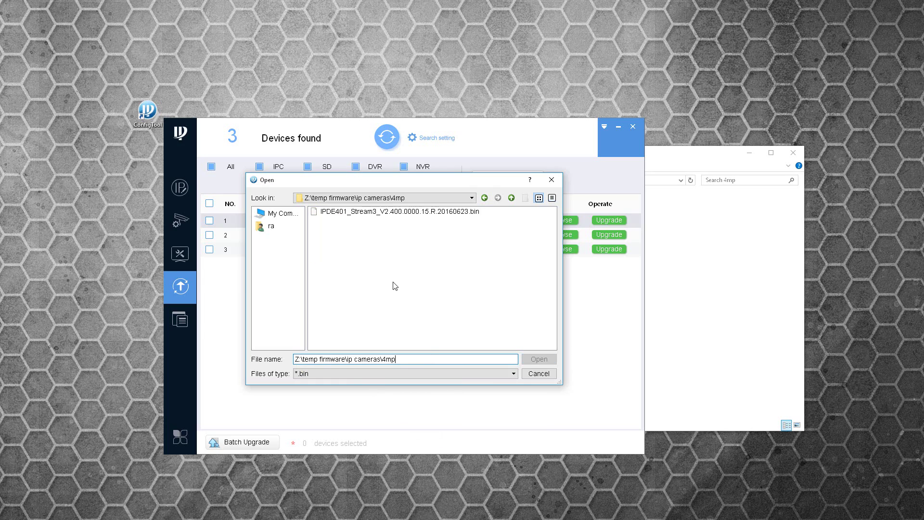
pyautogui.click(406, 216)
pyautogui.doubleClick(406, 217)
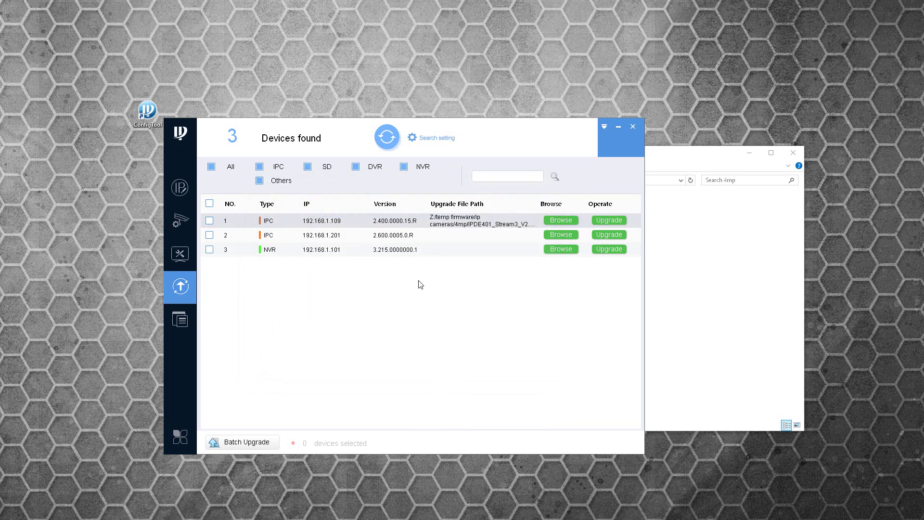
# Start the firmware upgrade on camera 192.168.1.109's row and let it finish
pyautogui.click(608, 221)
# Bring the continuous ping of 192.168.1.109 to the front and move it up and right
pyautogui.hotkey('alt', 'Tab')
pyautogui.moveTo(531, 216); pyautogui.dragTo(564, 179)
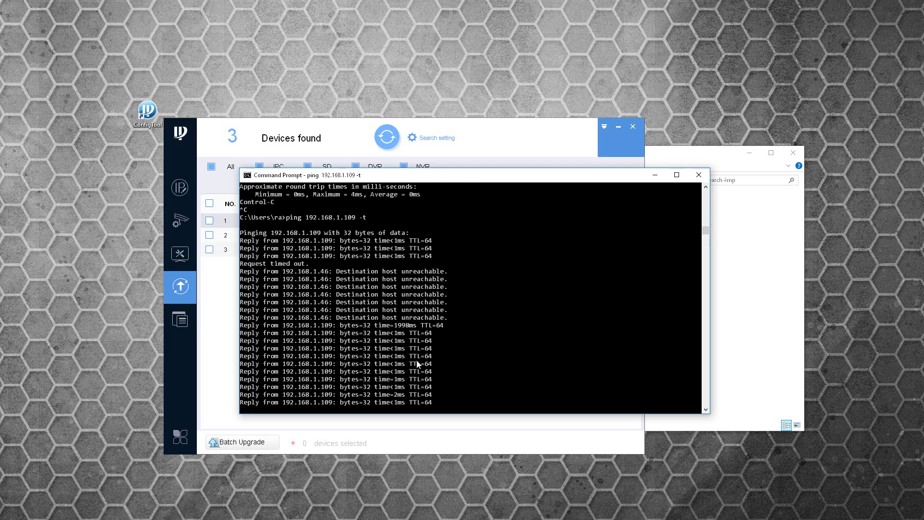
# Refresh ConfigTool's device search for current versions, then return to the 4mp firmware folder
pyautogui.click(487, 145)
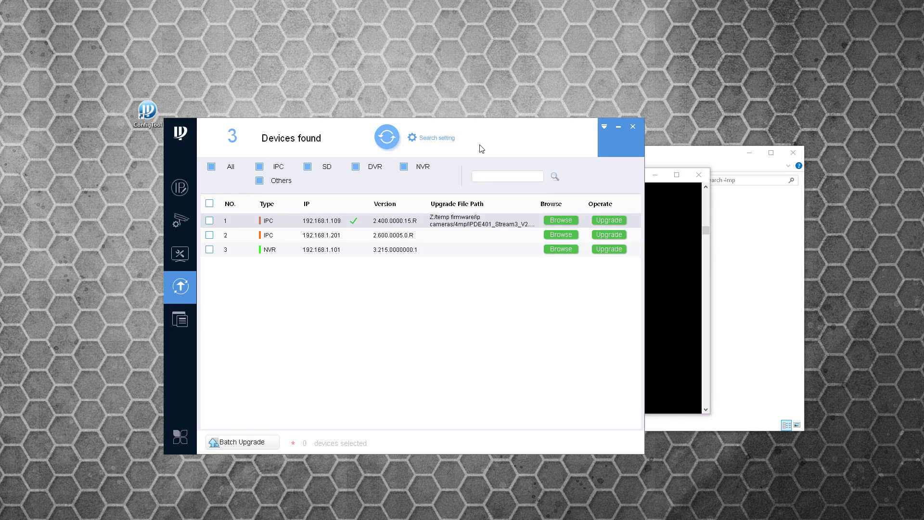
pyautogui.click(388, 140)
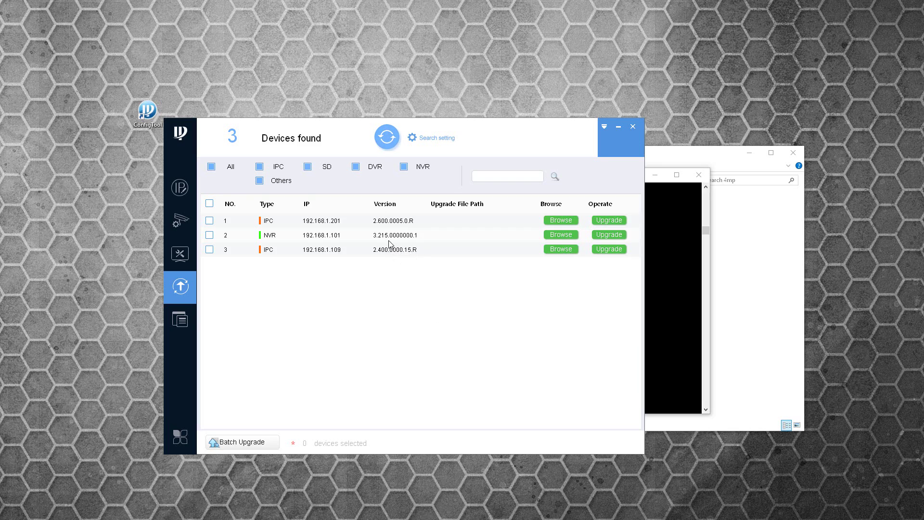
pyautogui.click(762, 248)
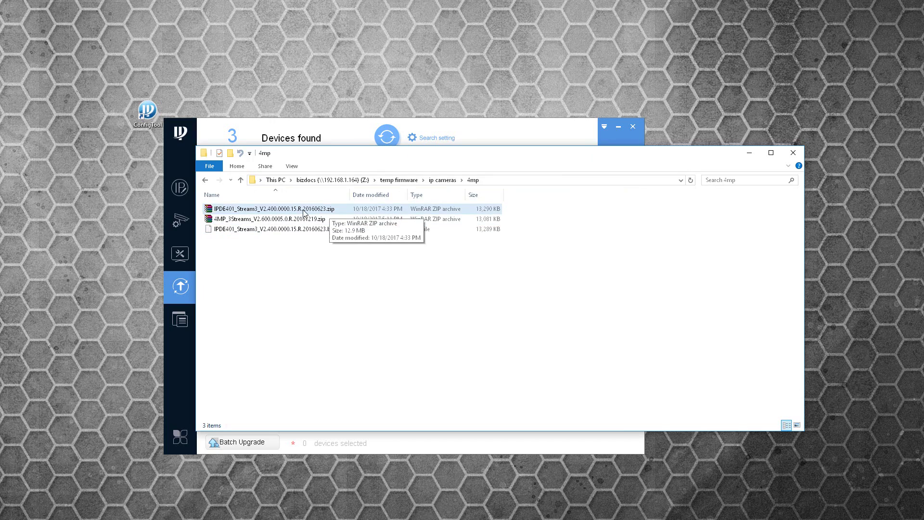
# Extract the 4MP_3Streams zip's firmware .bin into the 4mp folder
pyautogui.doubleClick(320, 210)
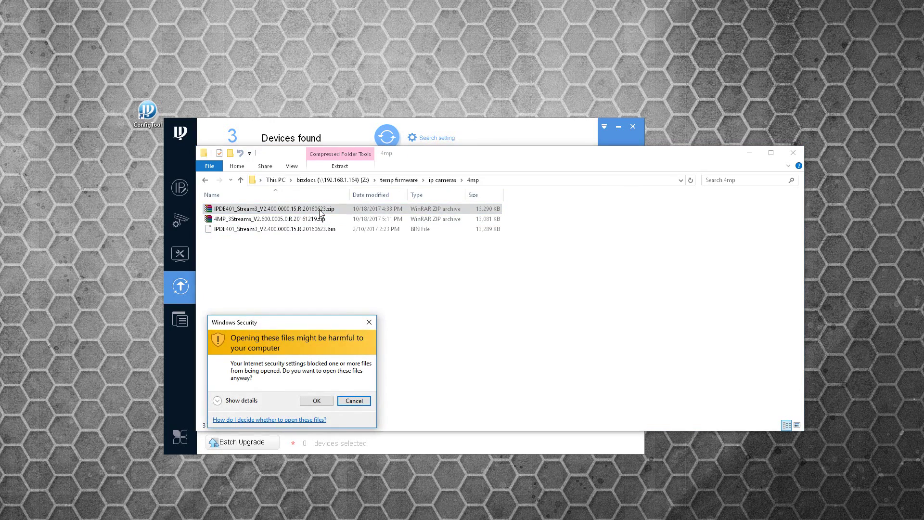
pyautogui.click(354, 400)
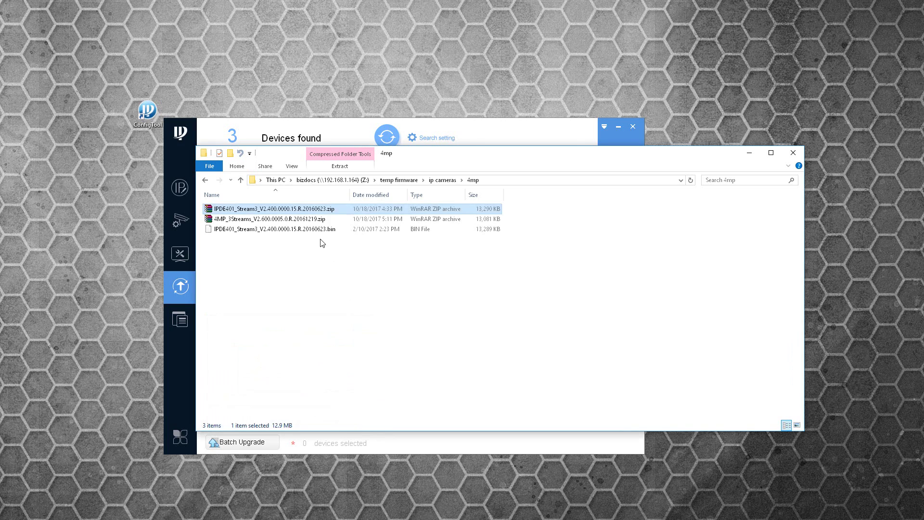
pyautogui.click(313, 220)
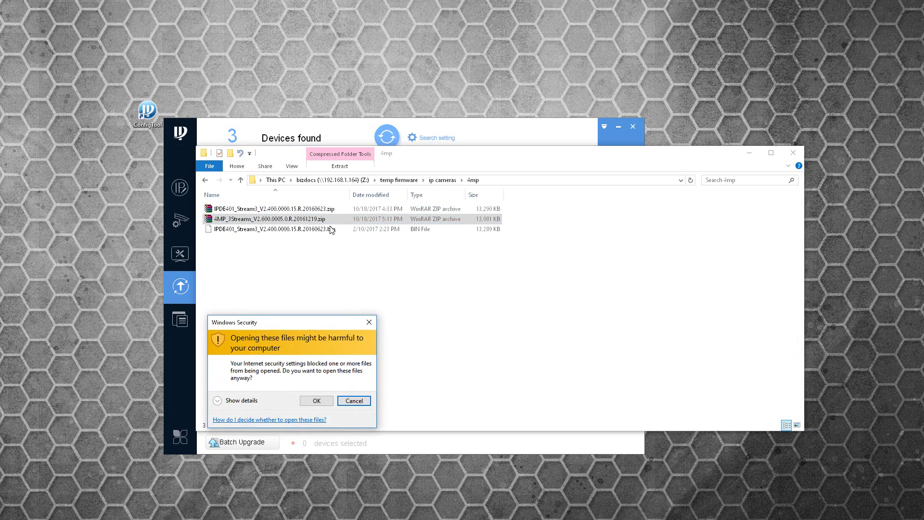
pyautogui.click(316, 400)
pyautogui.rightClick(329, 220)
pyautogui.click(373, 249)
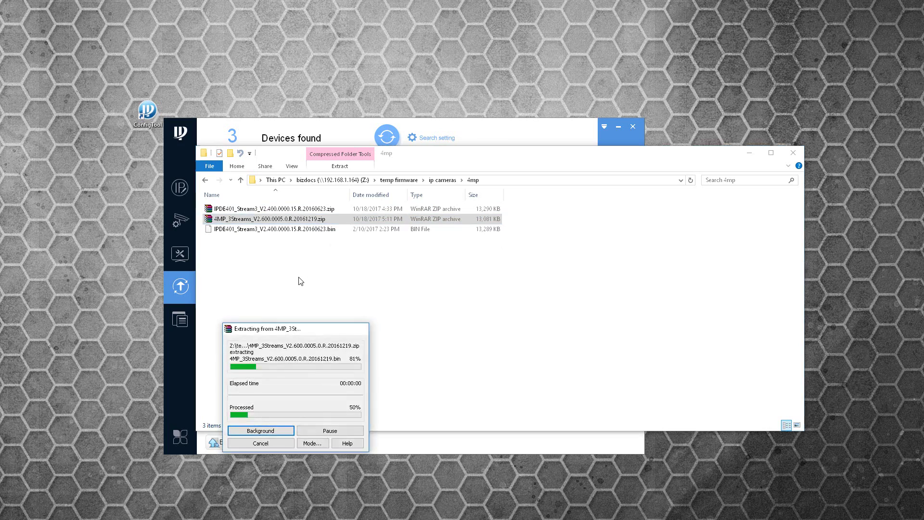
pyautogui.click(299, 278)
# Delete the old IPDE401 .bin file from the folder
pyautogui.click(323, 229)
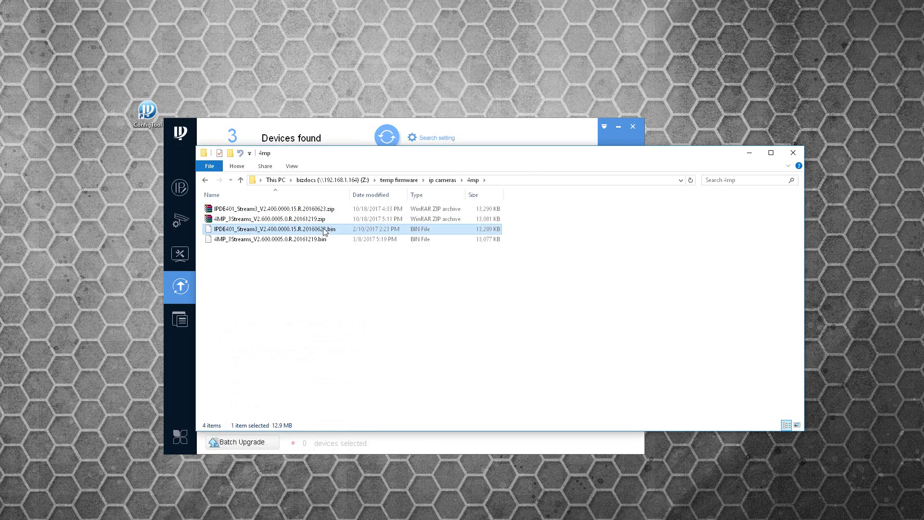
pyautogui.rightClick(339, 229)
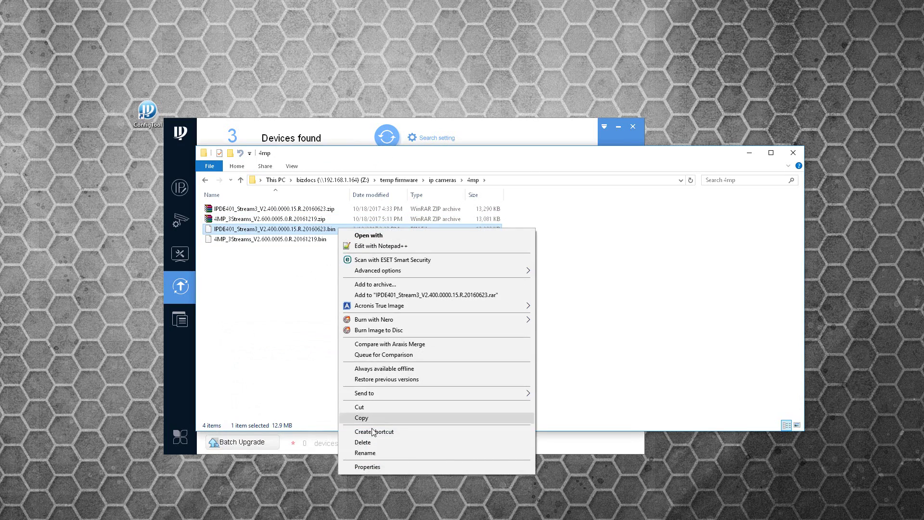
pyautogui.click(400, 442)
pyautogui.click(334, 431)
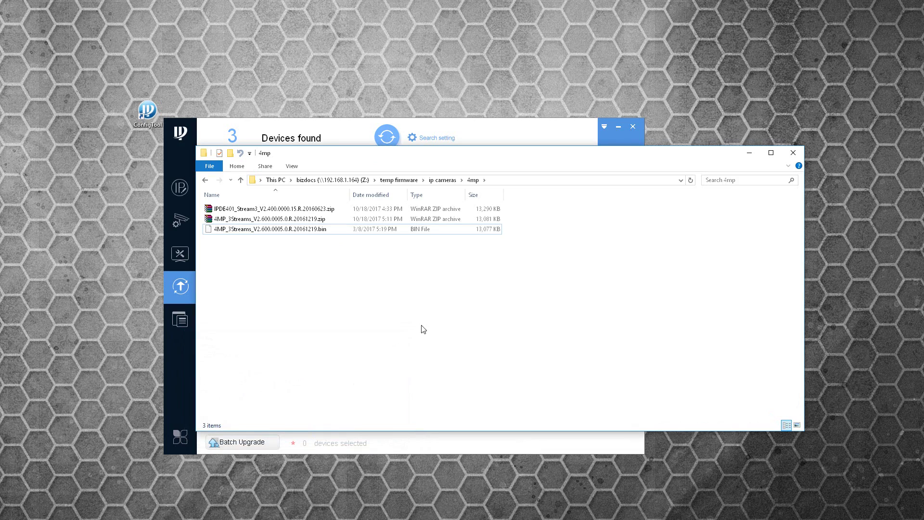
# Copy the 4mp folder path from the address bar and return to ConfigTool
pyautogui.click(511, 180)
pyautogui.rightClick(512, 180)
pyautogui.click(530, 211)
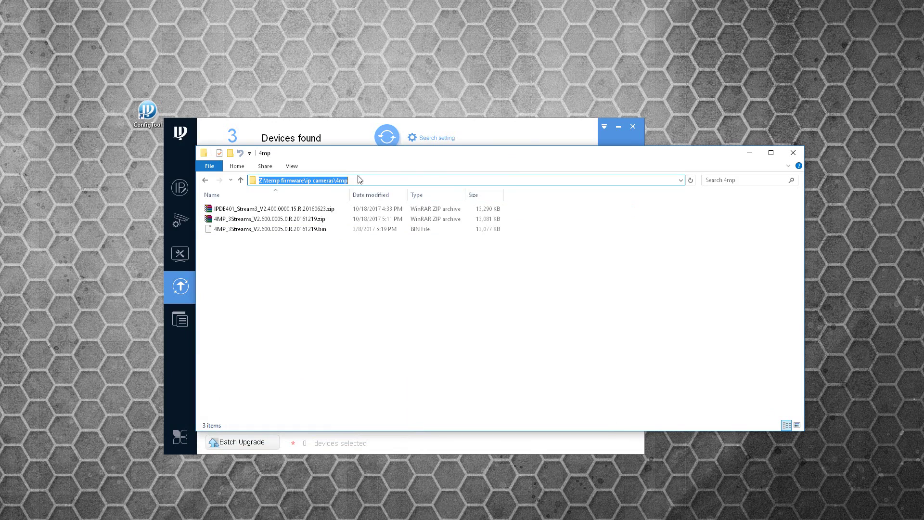
pyautogui.click(518, 142)
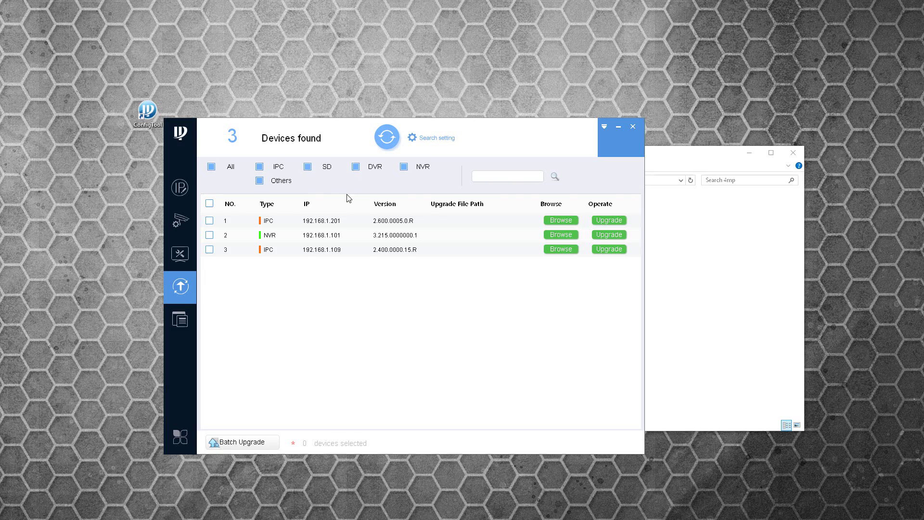
# Tick cameras 192.168.1.201 and 192.168.1.109 for upgrade, leaving the NVR unticked
pyautogui.click(209, 221)
pyautogui.click(209, 250)
# Batch-upgrade both cameras with 4MP_3Streams_V2.600.0005.0.R.20161219.bin
pyautogui.click(238, 445)
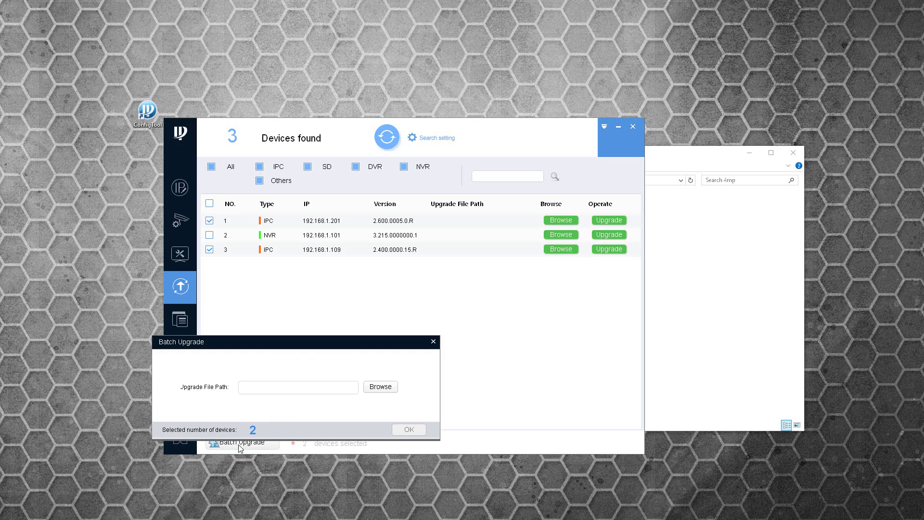
pyautogui.click(378, 388)
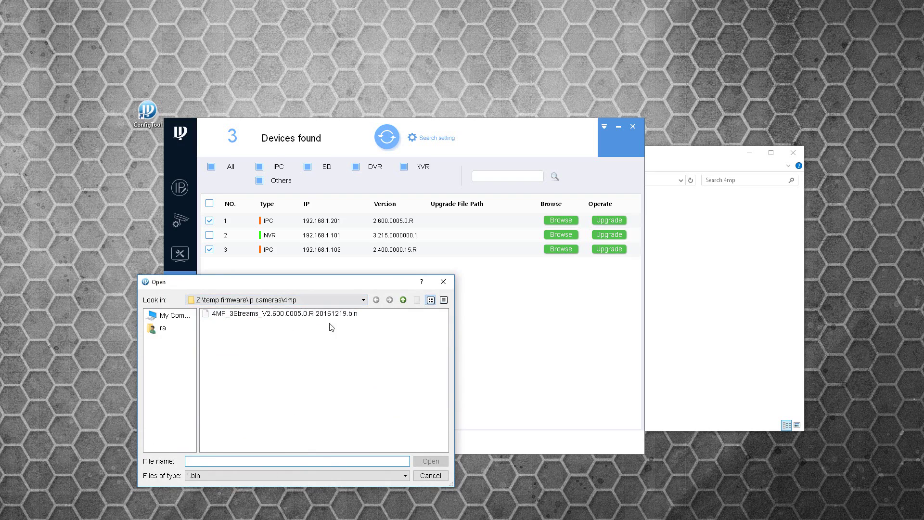
pyautogui.click(348, 315)
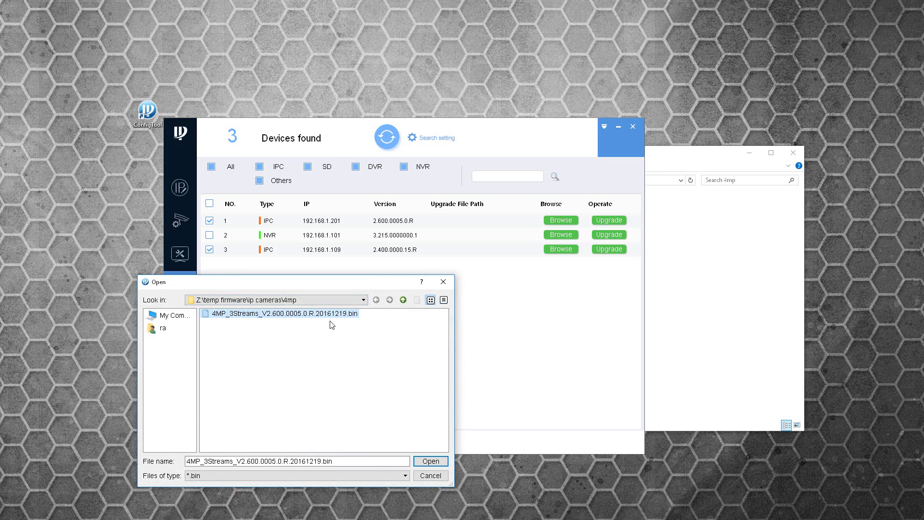
pyautogui.click(427, 461)
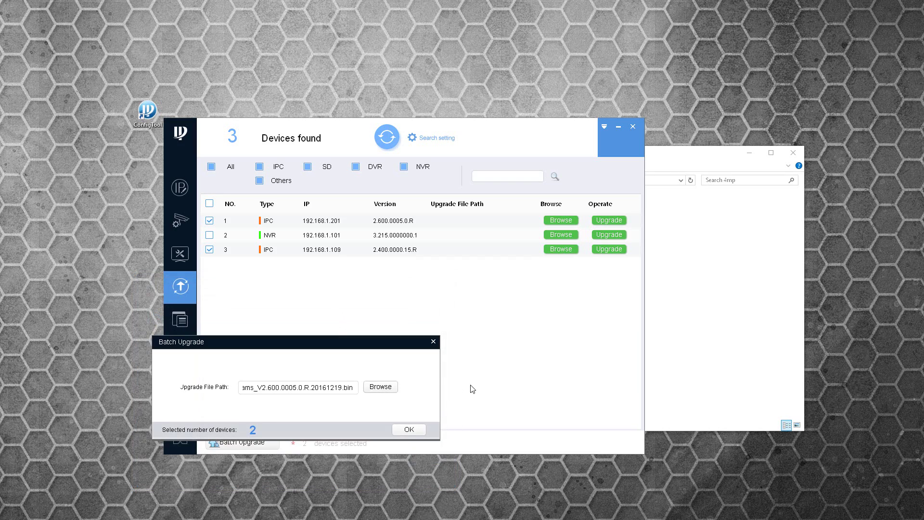
pyautogui.click(414, 430)
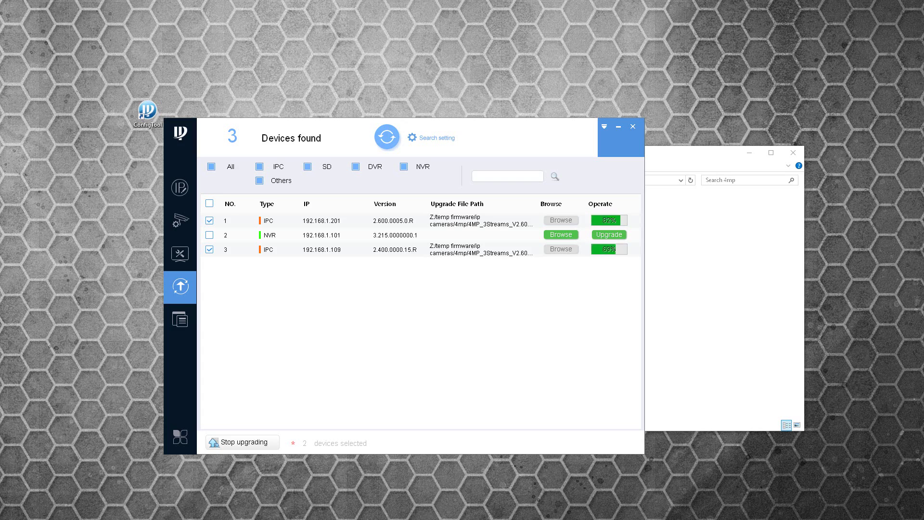
# Move the Command Prompt running ping -t to 192.168.1.109 so the upgrade list stays visible
pyautogui.hotkey('alt', 'Tab')
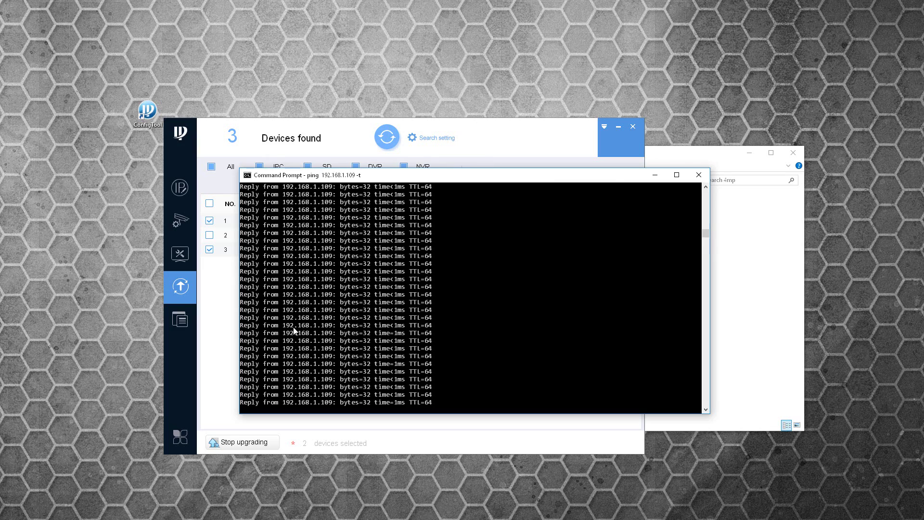
pyautogui.moveTo(404, 180); pyautogui.dragTo(379, 281)
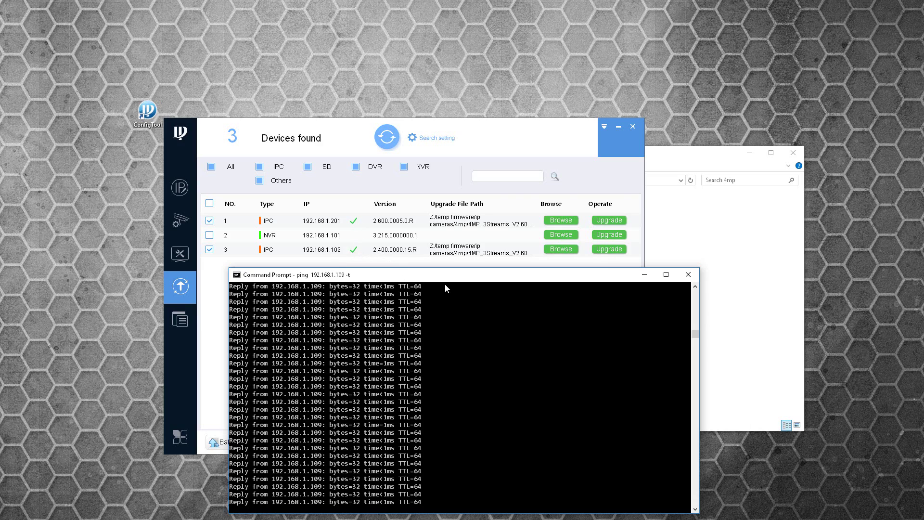
# Select the extracted 4MP firmware .bin file in the firmware folder, then return to ConfigTool
pyautogui.click(683, 258)
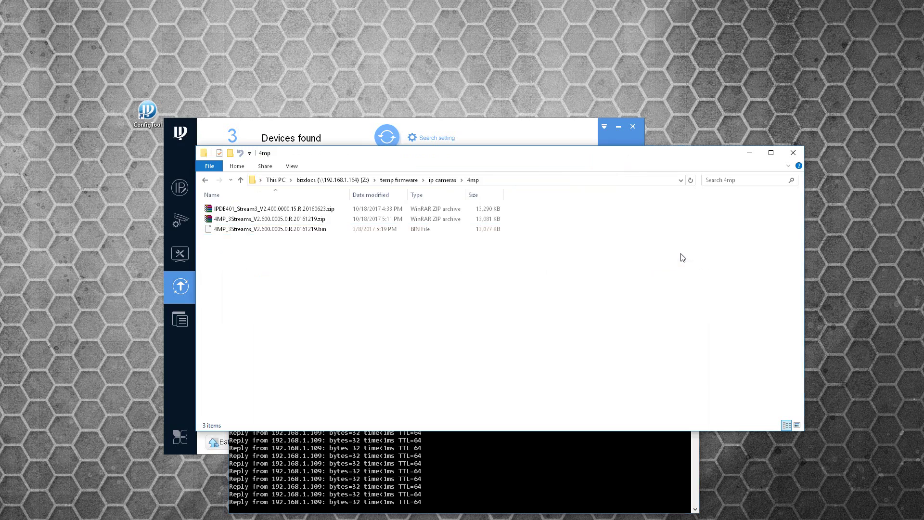
pyautogui.click(254, 230)
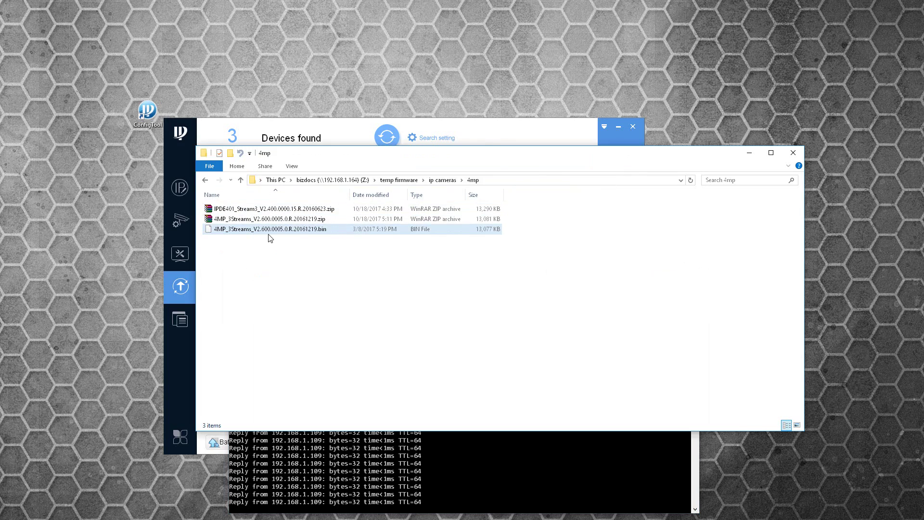
pyautogui.moveTo(489, 141); pyautogui.dragTo(491, 143)
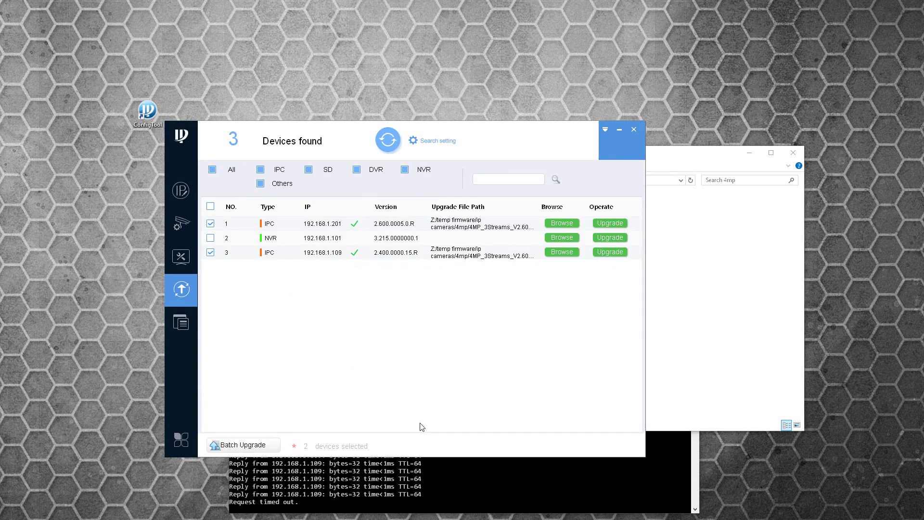
# Check the ping replies from 192.168.1.109 after the reboot, then refresh ConfigTool's device list
pyautogui.click(402, 478)
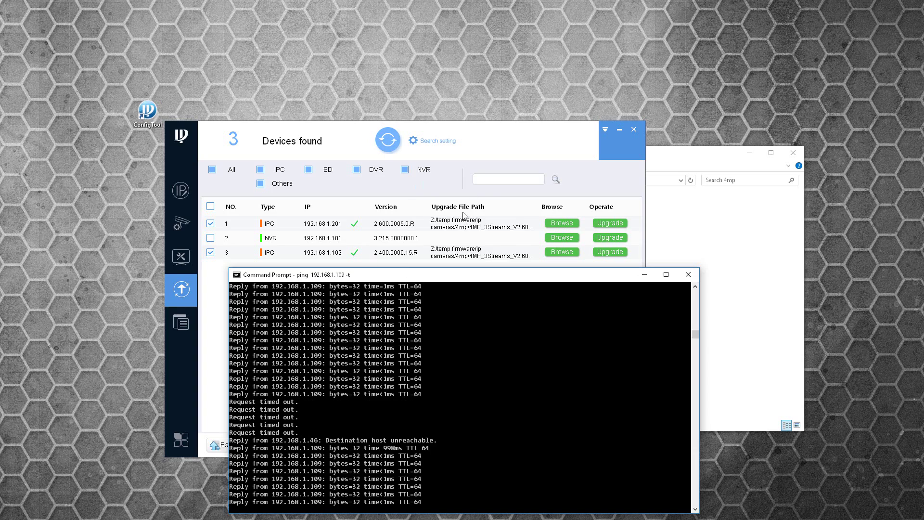
pyautogui.click(505, 144)
pyautogui.click(388, 140)
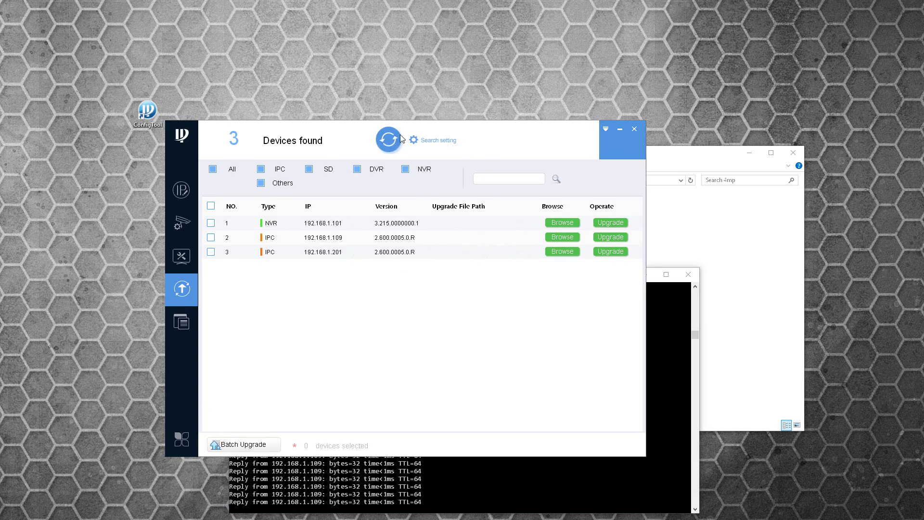